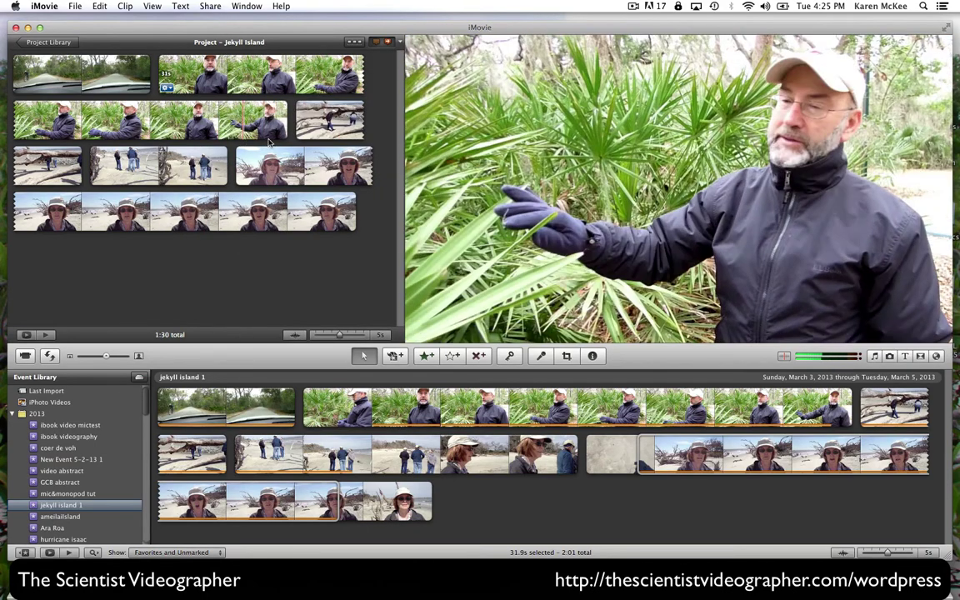
# Step: Drag the 9.8 s driftwood clip to an earlier spot in the Jekyll Island sequence
pyautogui.click(331, 121)
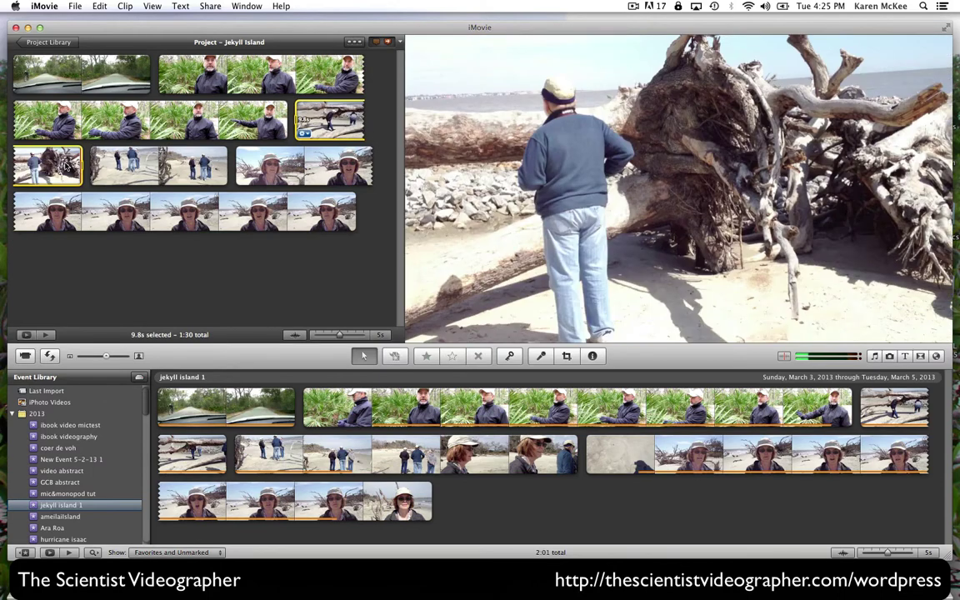
pyautogui.moveTo(45, 155); pyautogui.dragTo(231, 171)
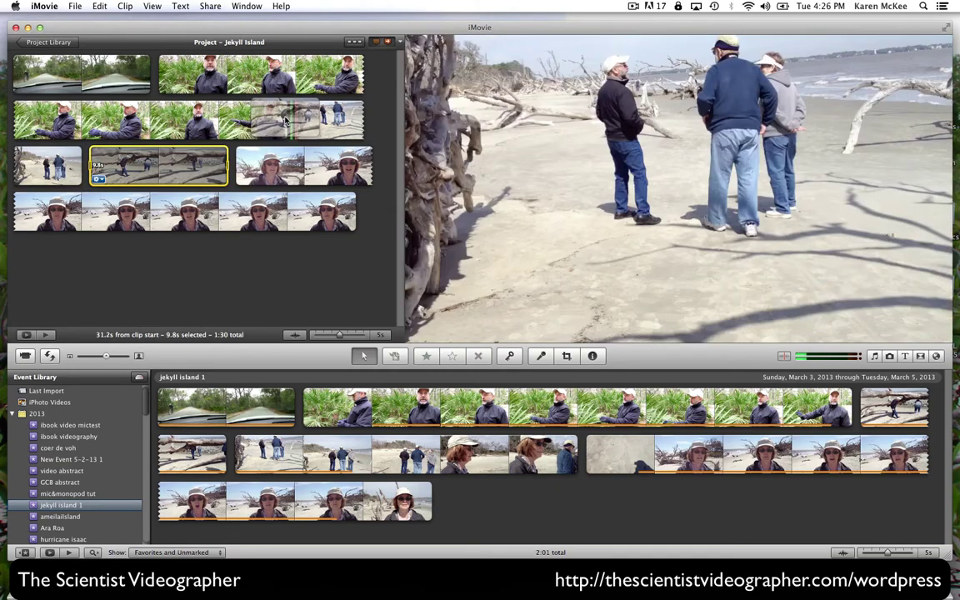
pyautogui.moveTo(287, 120); pyautogui.dragTo(287, 120)
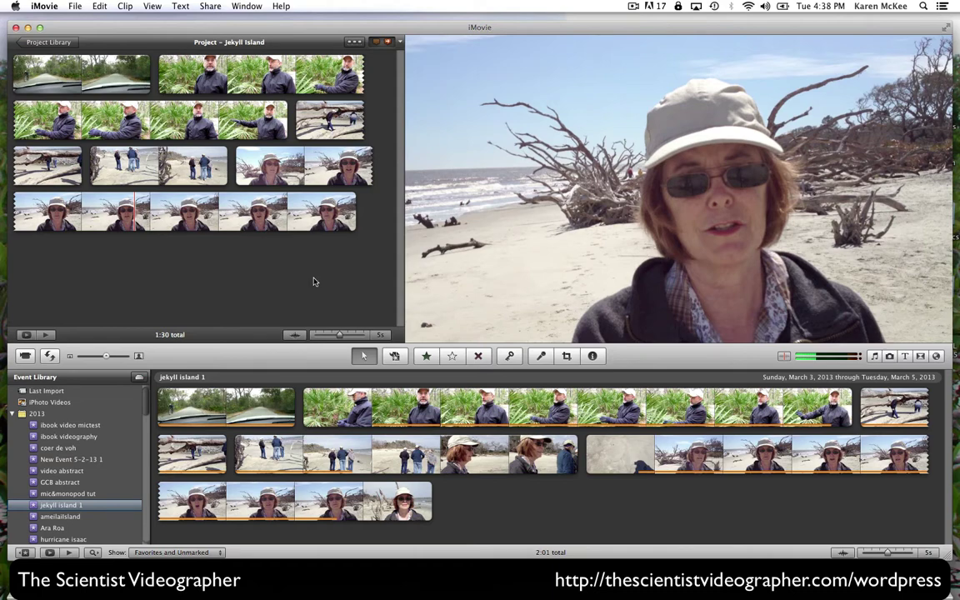
# Step: Select the palm interview clip and show its Inspector with the 31.4 s duration
pyautogui.click(258, 75)
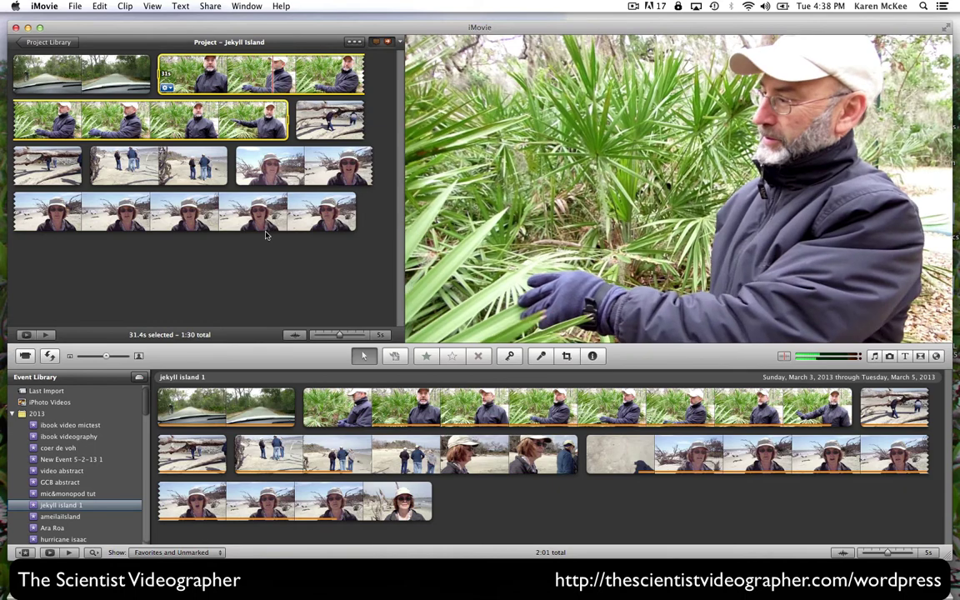
pyautogui.click(593, 355)
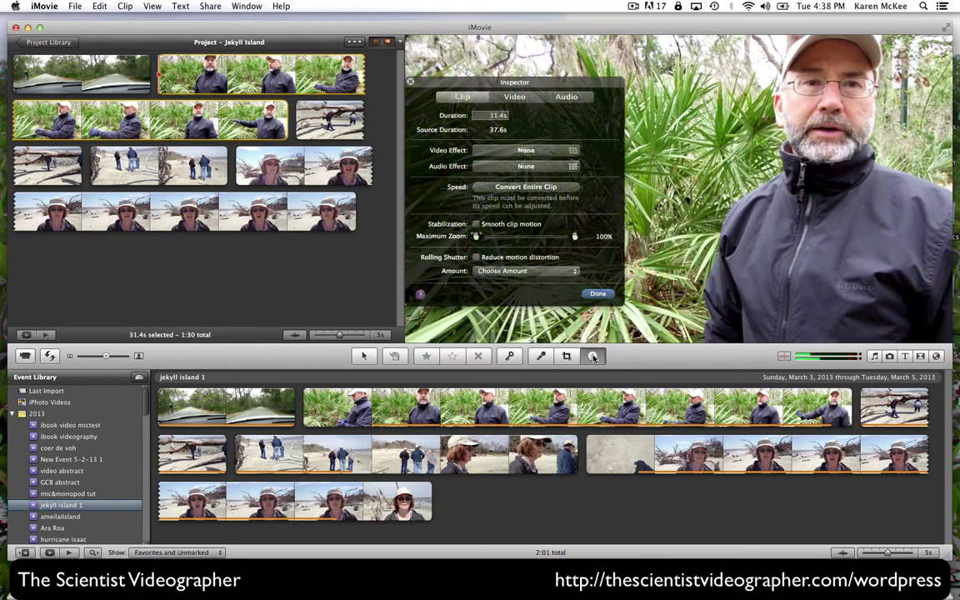
pyautogui.click(526, 151)
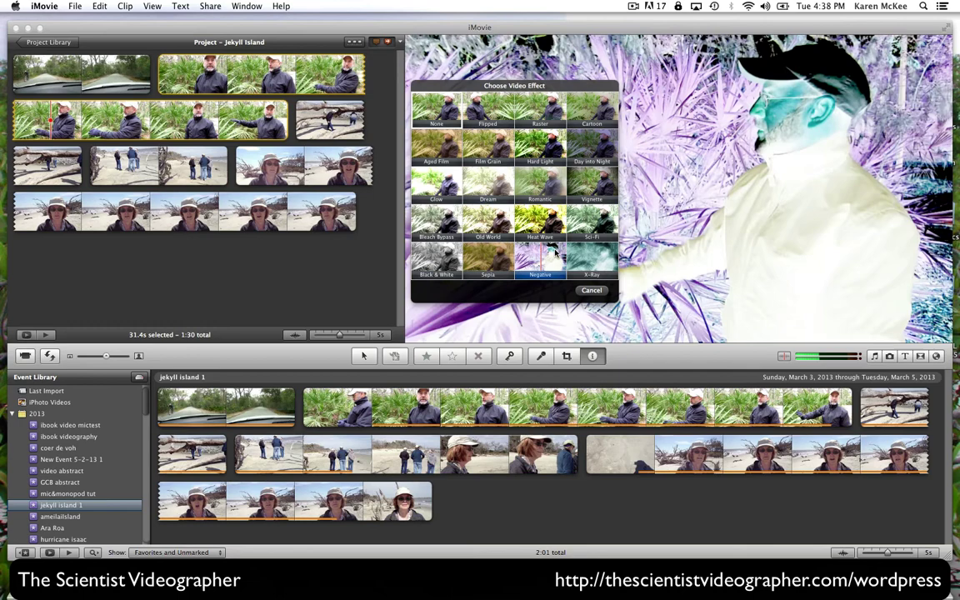
pyautogui.click(590, 290)
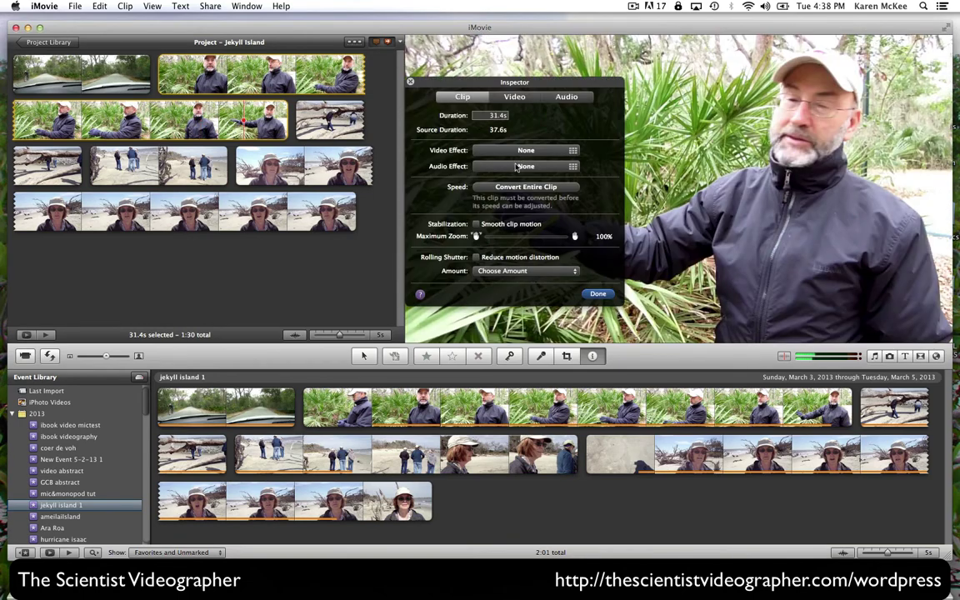
pyautogui.click(515, 167)
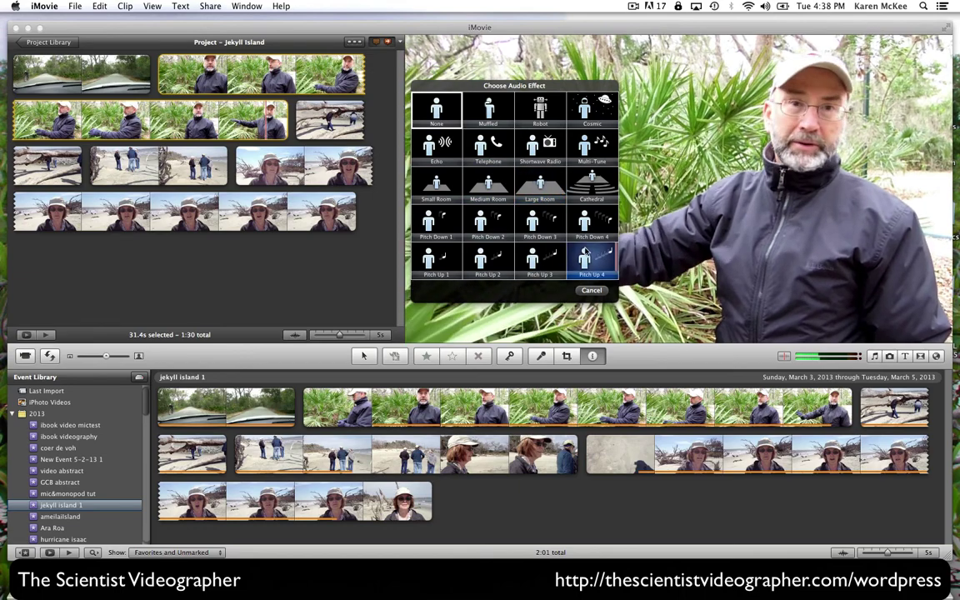
pyautogui.click(592, 291)
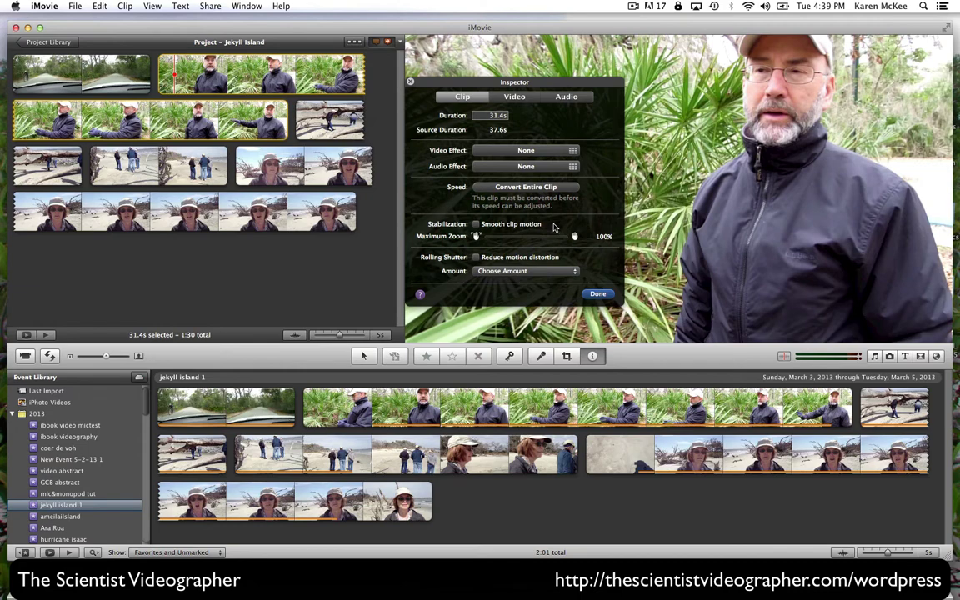
# Step: In the Video tab, set exposure to 96% and pick white point from a grey area
pyautogui.click(516, 98)
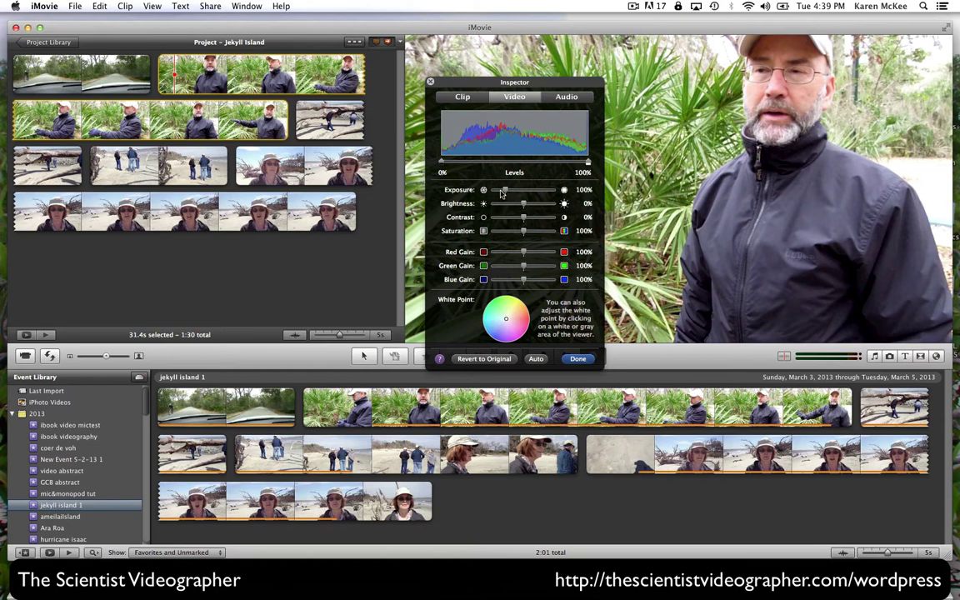
pyautogui.moveTo(505, 190); pyautogui.dragTo(504, 191)
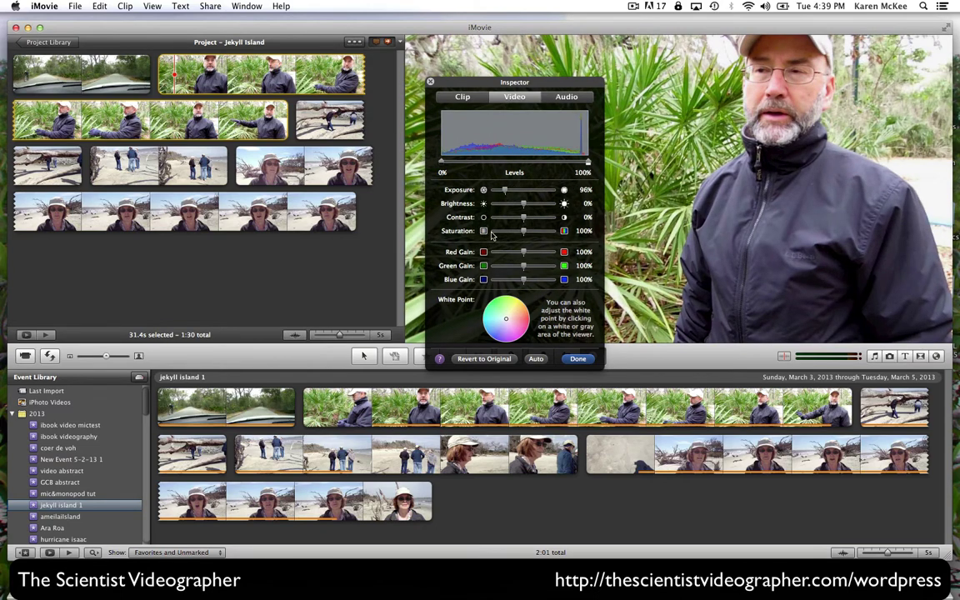
pyautogui.click(506, 310)
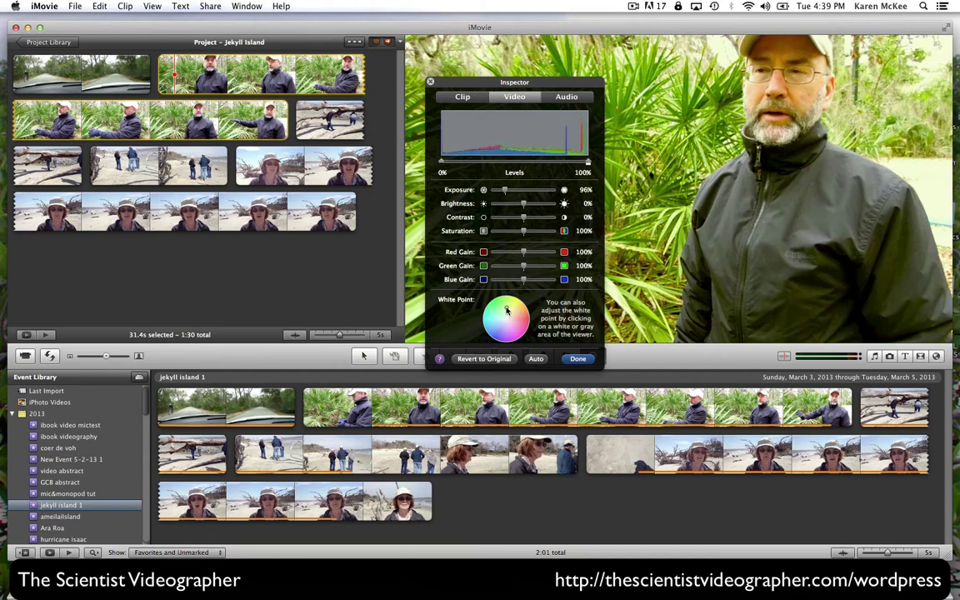
pyautogui.click(507, 317)
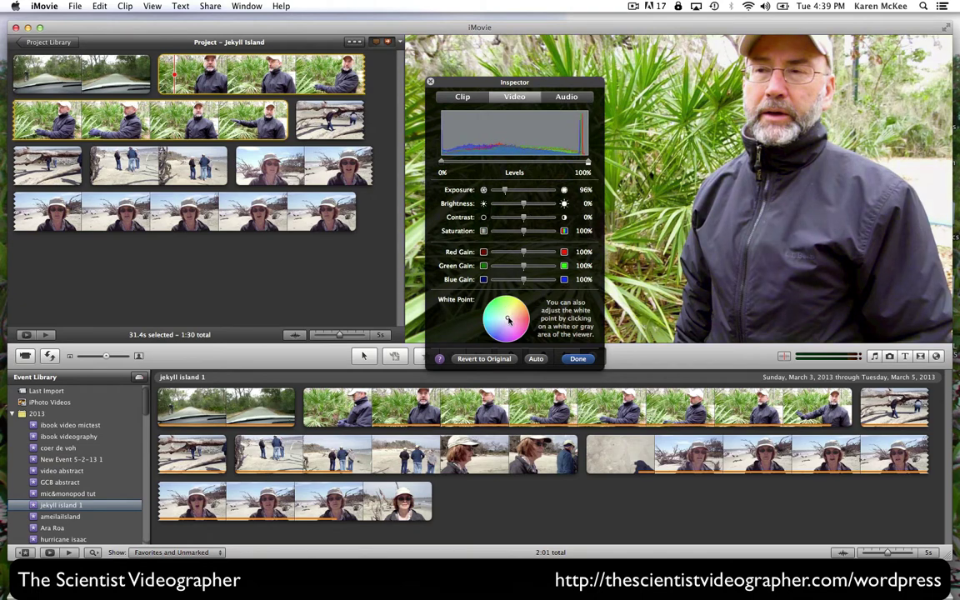
pyautogui.click(940, 175)
# Step: Adjust the palm clip's volume, enable ducking of other tracks at 9%, and click Done
pyautogui.click(558, 100)
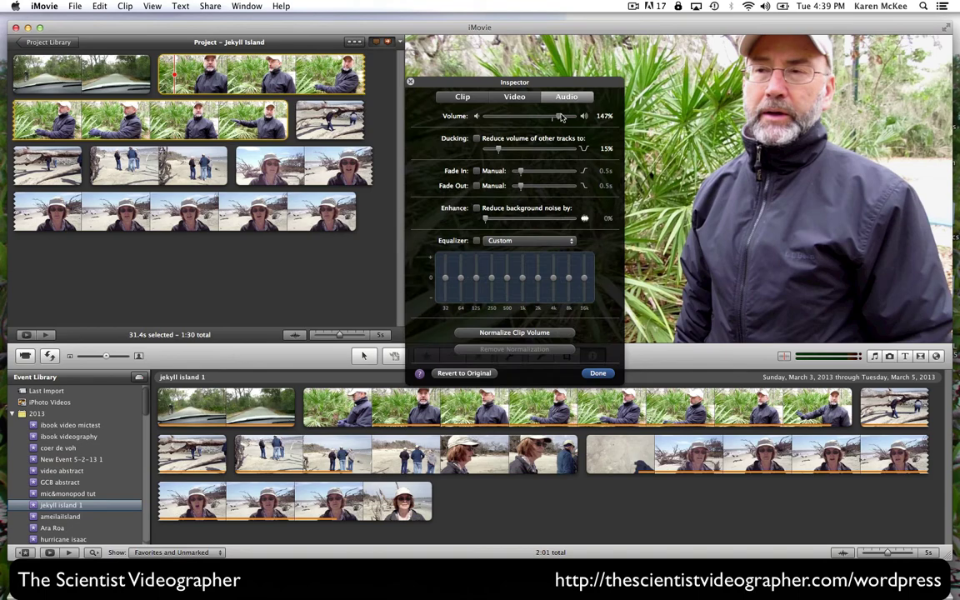
pyautogui.moveTo(552, 116); pyautogui.dragTo(552, 117)
pyautogui.click(477, 139)
pyautogui.moveTo(500, 151); pyautogui.dragTo(500, 153)
pyautogui.click(597, 374)
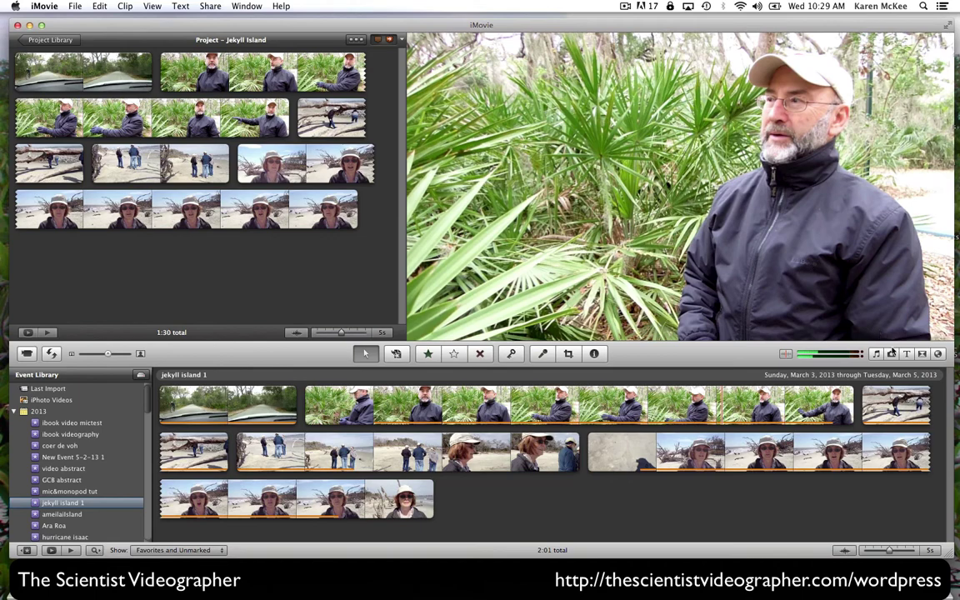
# Step: Insert iPhoto photo DSCN2164 after the palm clips, making the project 1:34 long
pyautogui.click(891, 354)
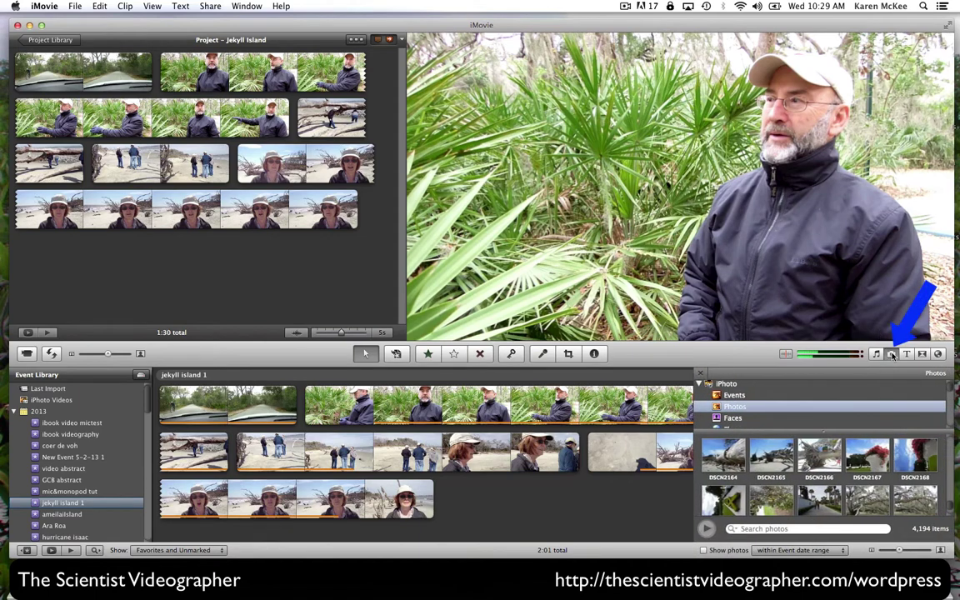
pyautogui.click(728, 452)
pyautogui.moveTo(727, 453)
pyautogui.mouseDown()
pyautogui.moveTo(425, 302)
pyautogui.moveTo(391, 275)
pyautogui.moveTo(360, 210)
pyautogui.moveTo(329, 184)
pyautogui.moveTo(293, 123)
pyautogui.mouseUp()
pyautogui.moveTo(315, 124)
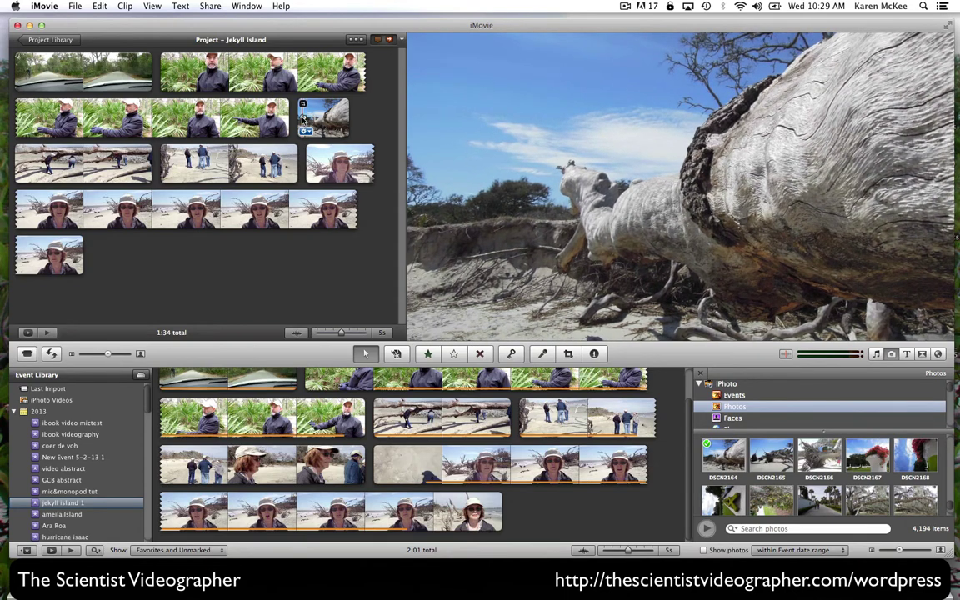
# Step: Change the driftwood photo clip's duration from 4.0 s to 6 s in Clip Adjustments
pyautogui.click(304, 131)
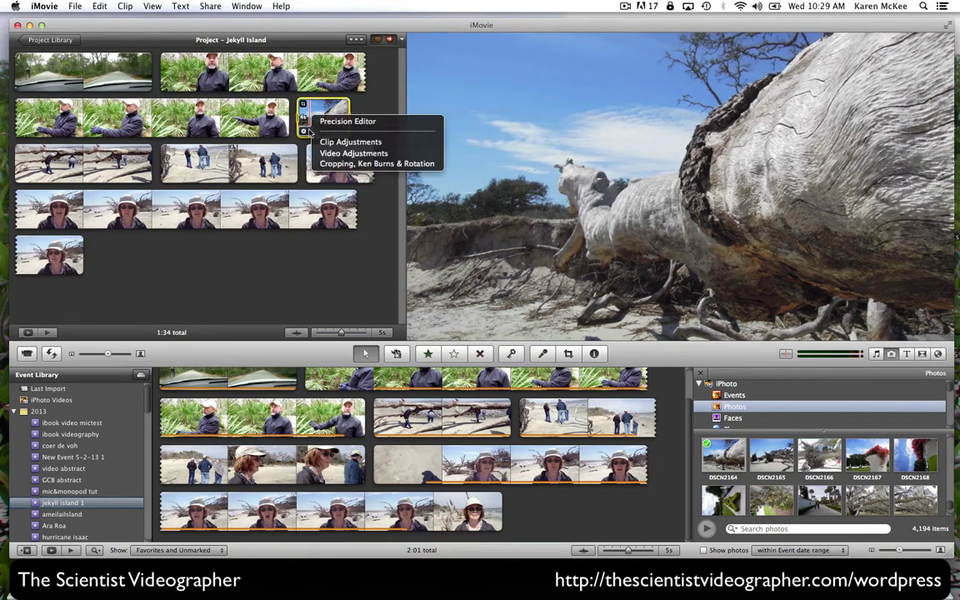
pyautogui.click(304, 131)
pyautogui.click(305, 131)
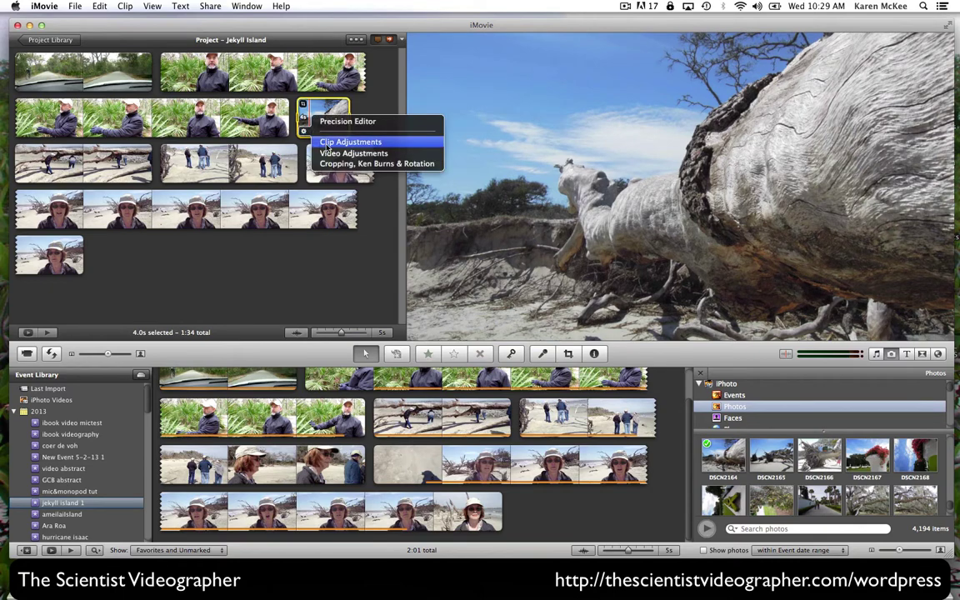
pyautogui.click(319, 143)
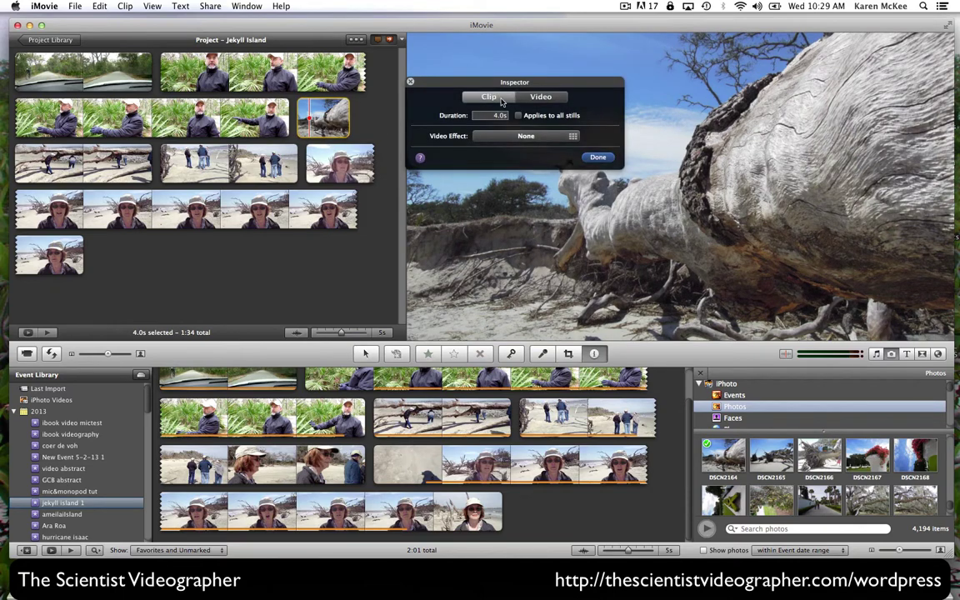
pyautogui.doubleClick(496, 116)
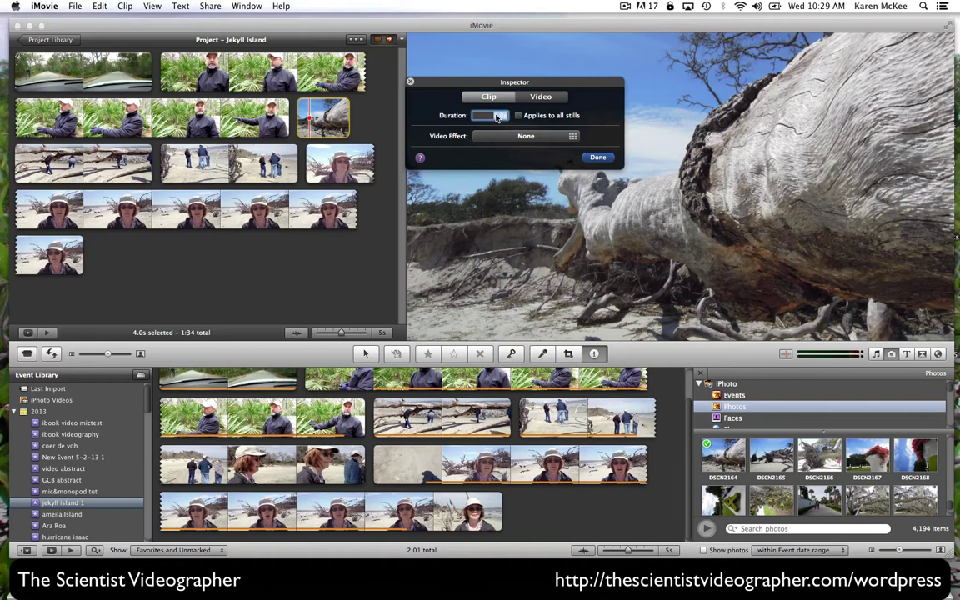
pyautogui.write('6.0s')
pyautogui.press('Tab')
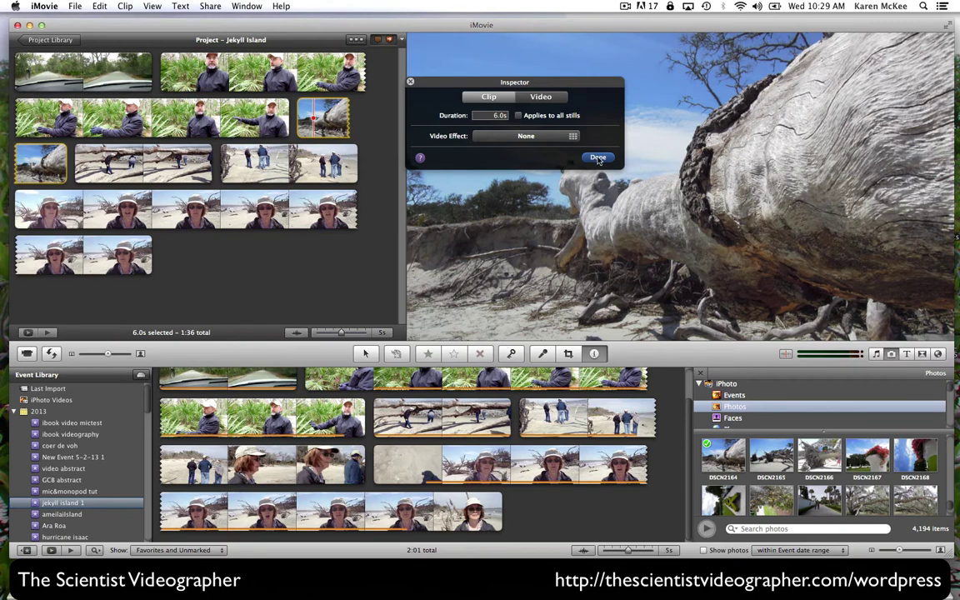
pyautogui.press('Return')
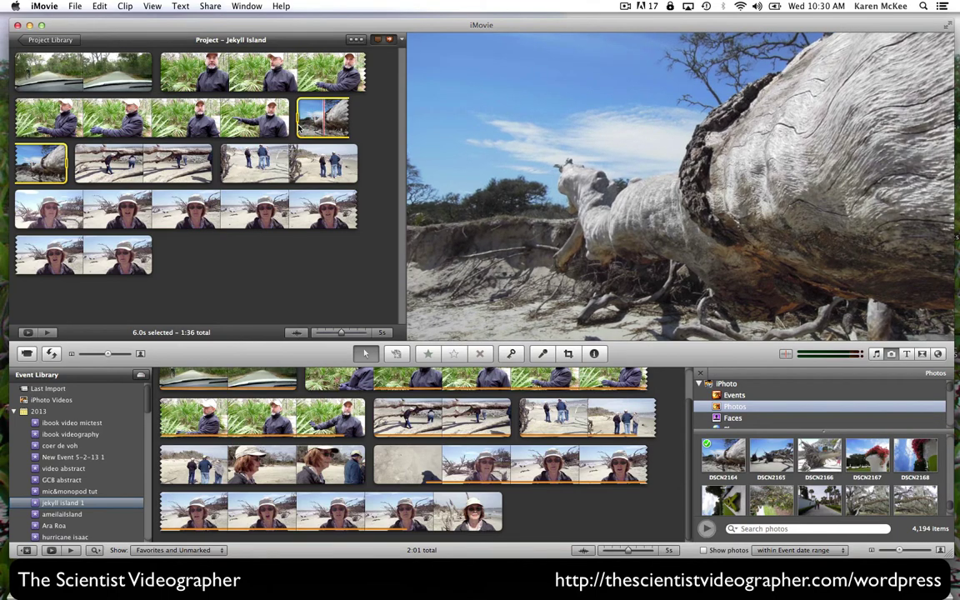
# Step: In Video Adjustments, set the driftwood photo's white point from a light area
pyautogui.click(303, 118)
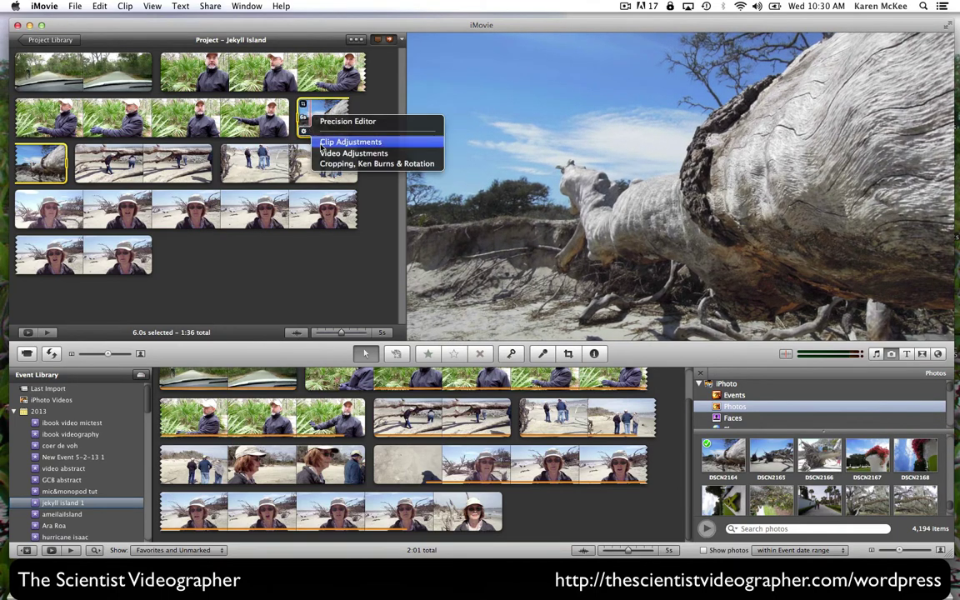
pyautogui.click(322, 154)
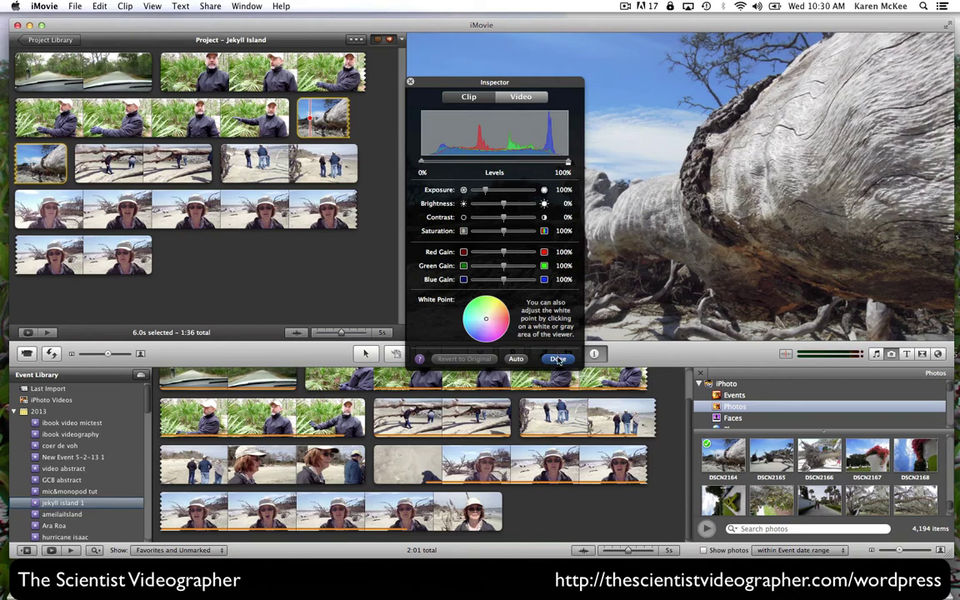
pyautogui.click(635, 145)
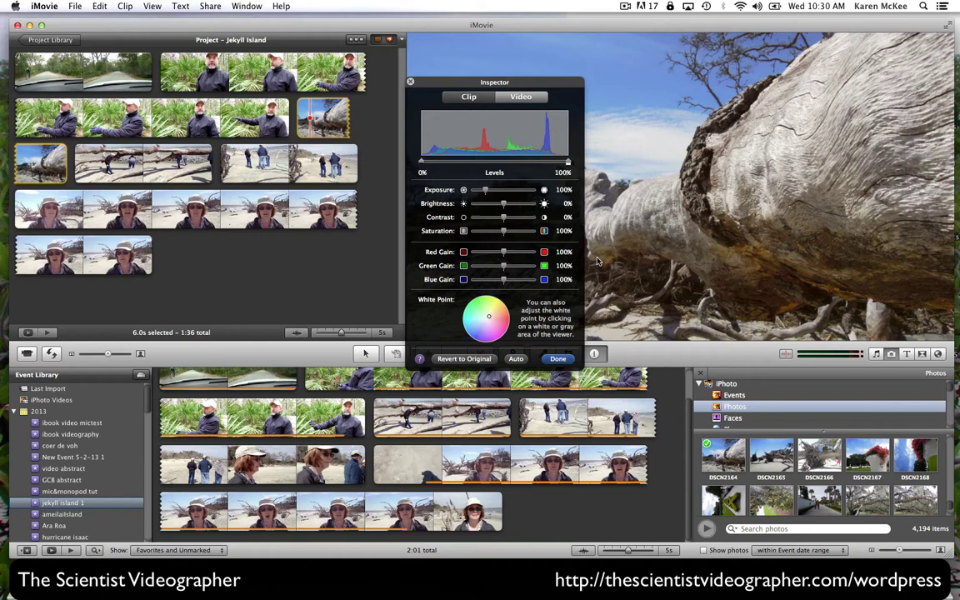
pyautogui.click(558, 359)
pyautogui.click(305, 132)
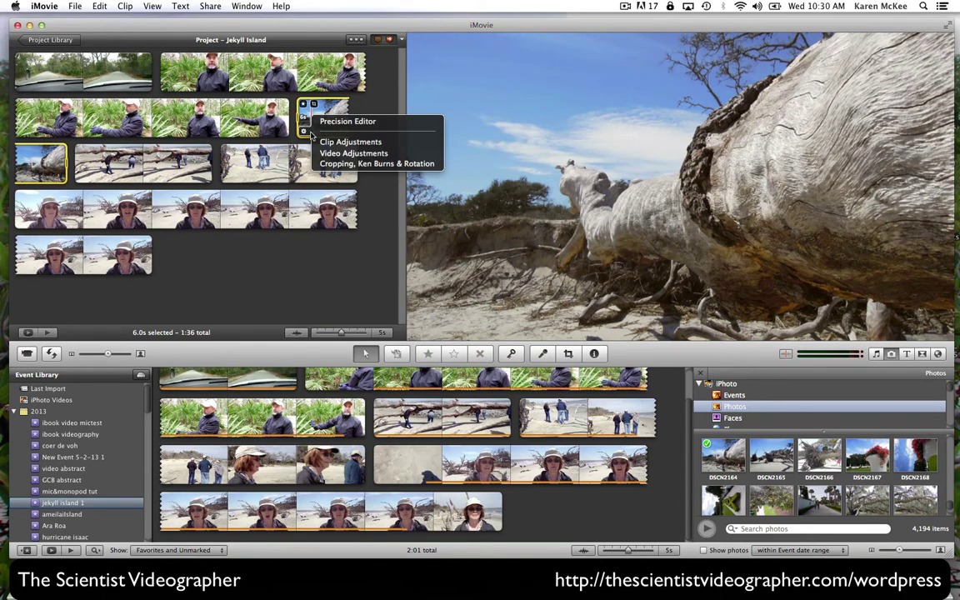
# Step: Open Cropping, Ken Burns & Rotation for the photo, try Fit and Crop, then choose Ken Burns
pyautogui.click(350, 164)
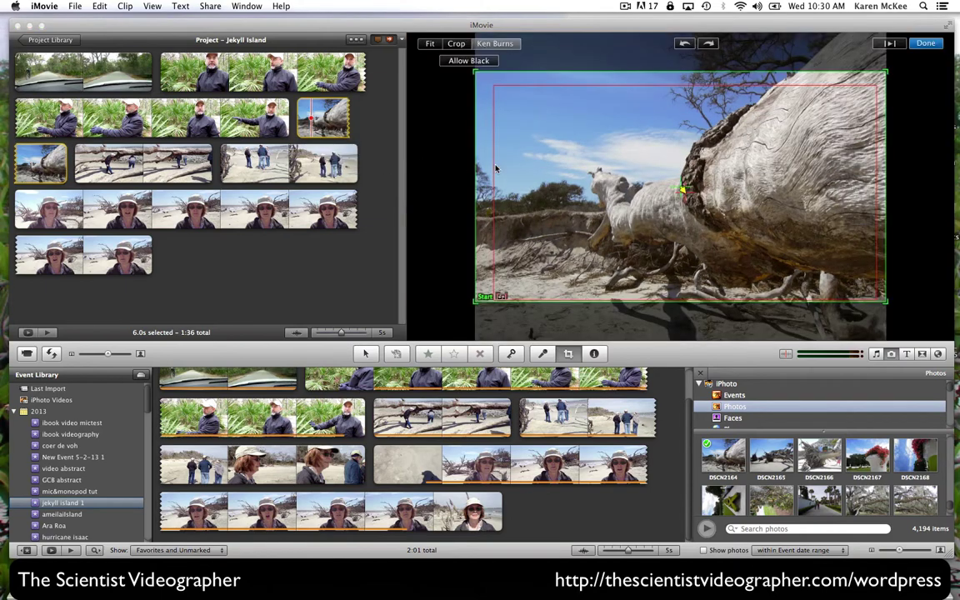
pyautogui.click(430, 44)
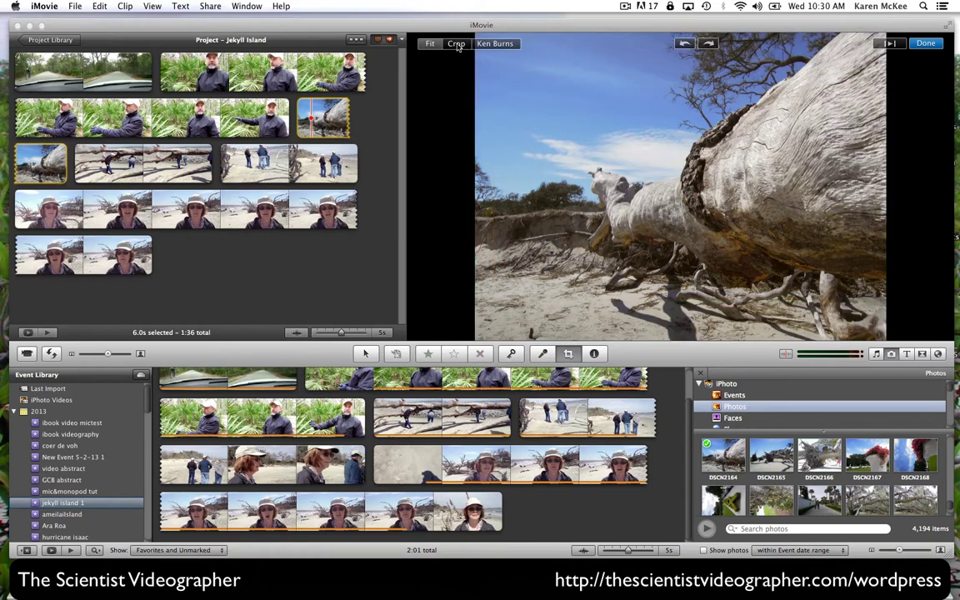
pyautogui.click(457, 46)
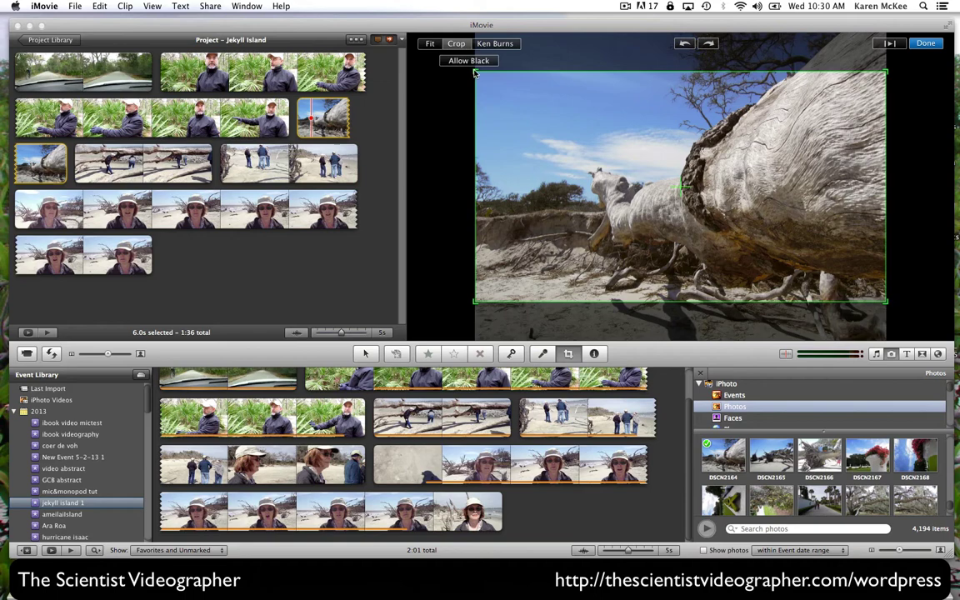
pyautogui.moveTo(473, 74); pyautogui.dragTo(466, 100)
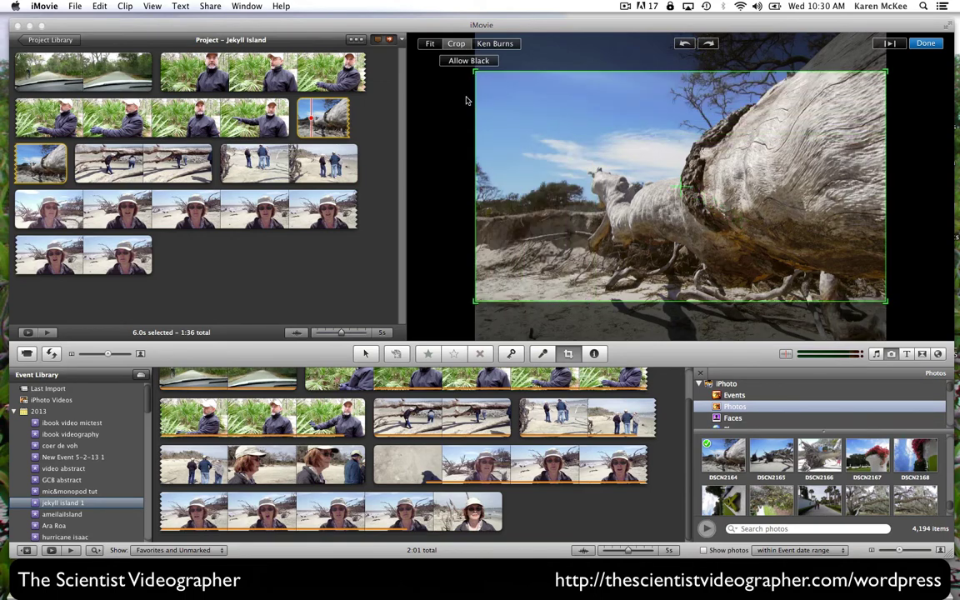
pyautogui.click(498, 45)
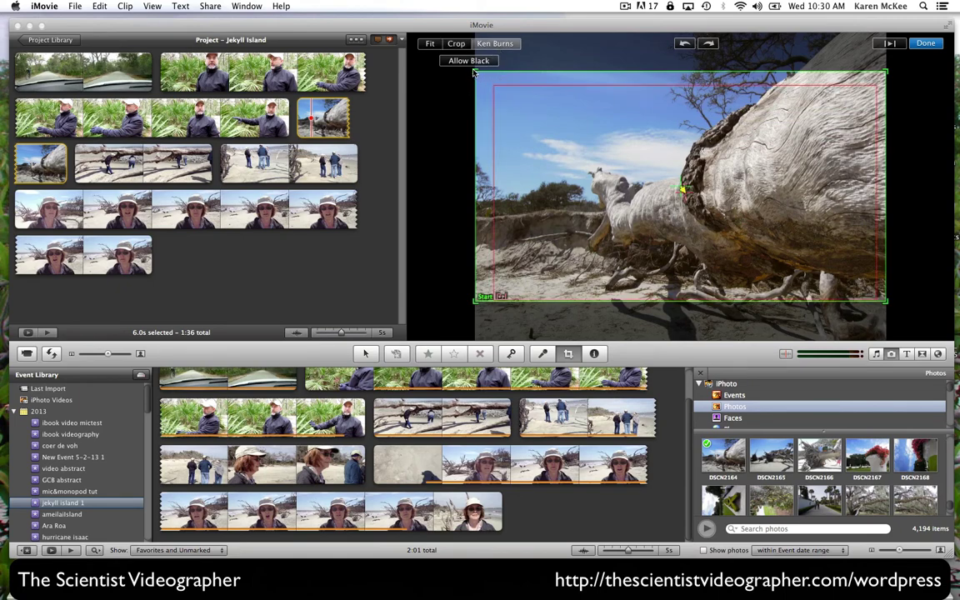
# Step: Frame the Ken Burns start on the trunk close-up and the end on nearly the whole photo
pyautogui.moveTo(473, 73); pyautogui.dragTo(611, 171)
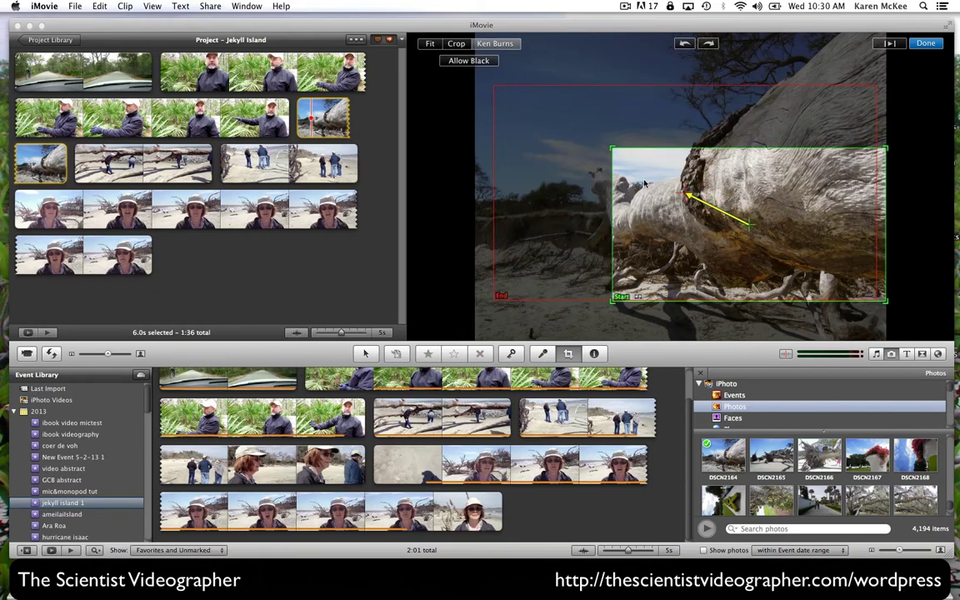
pyautogui.click(558, 186)
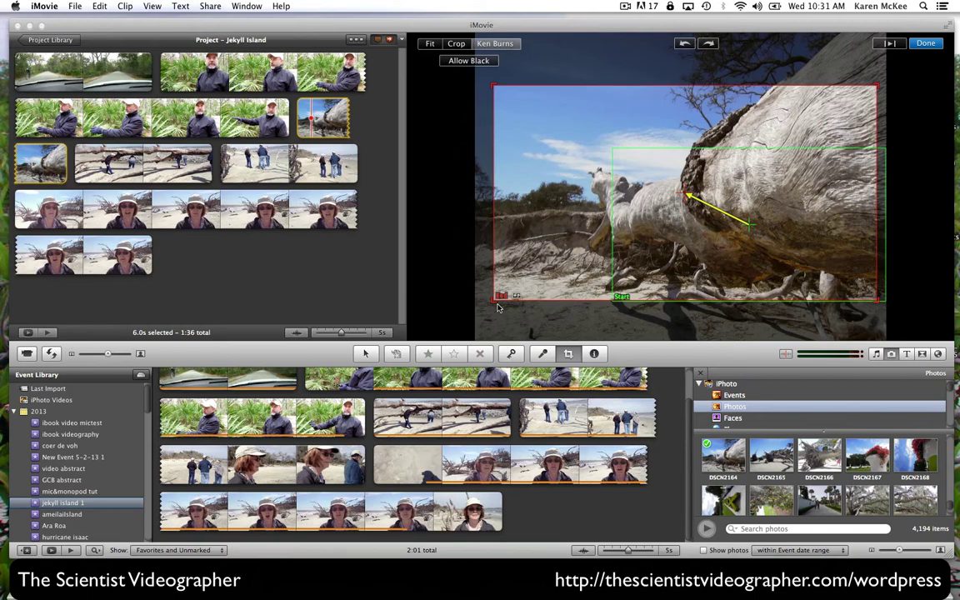
pyautogui.moveTo(493, 306); pyautogui.dragTo(476, 315)
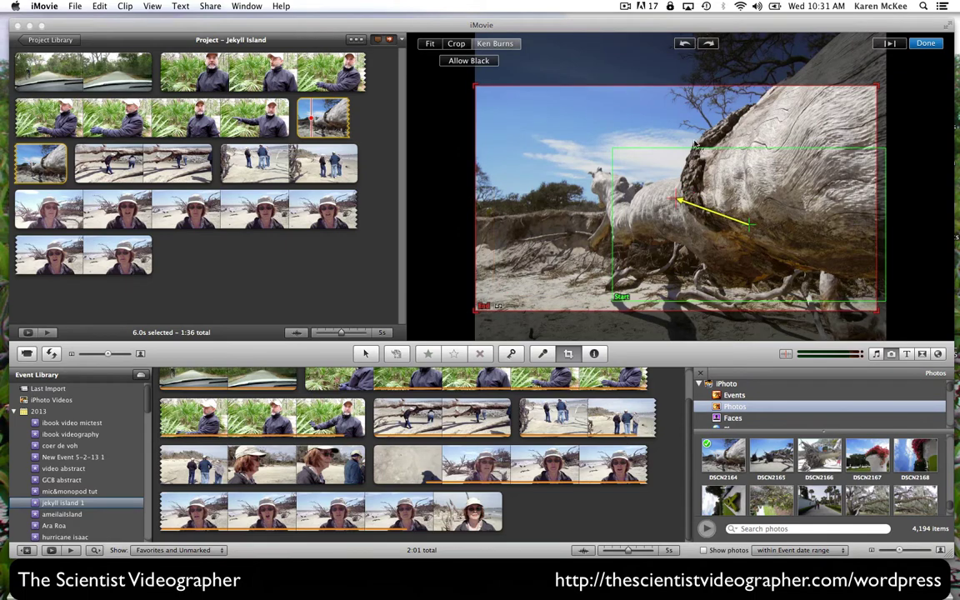
pyautogui.moveTo(876, 87); pyautogui.dragTo(766, 72)
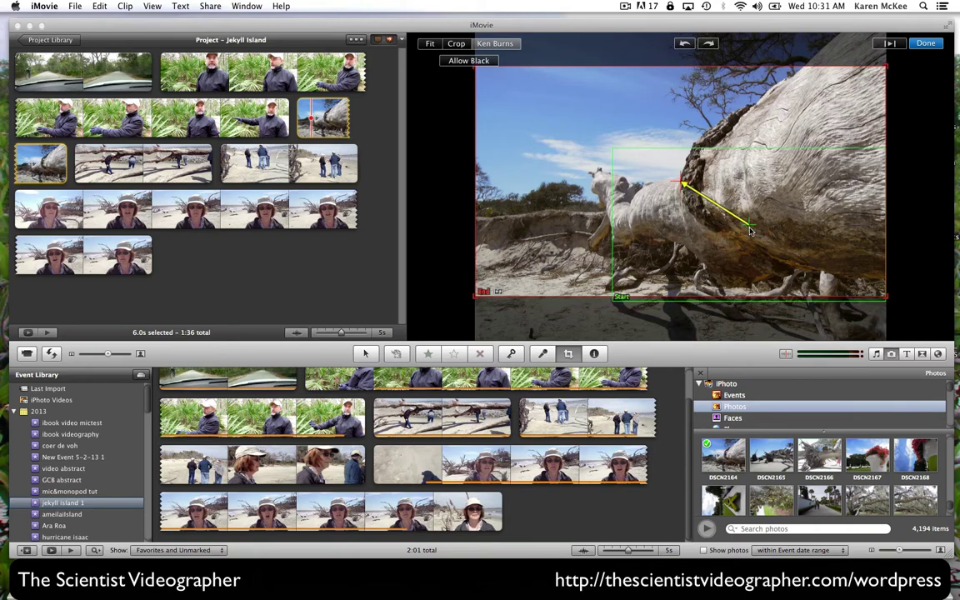
pyautogui.click(923, 45)
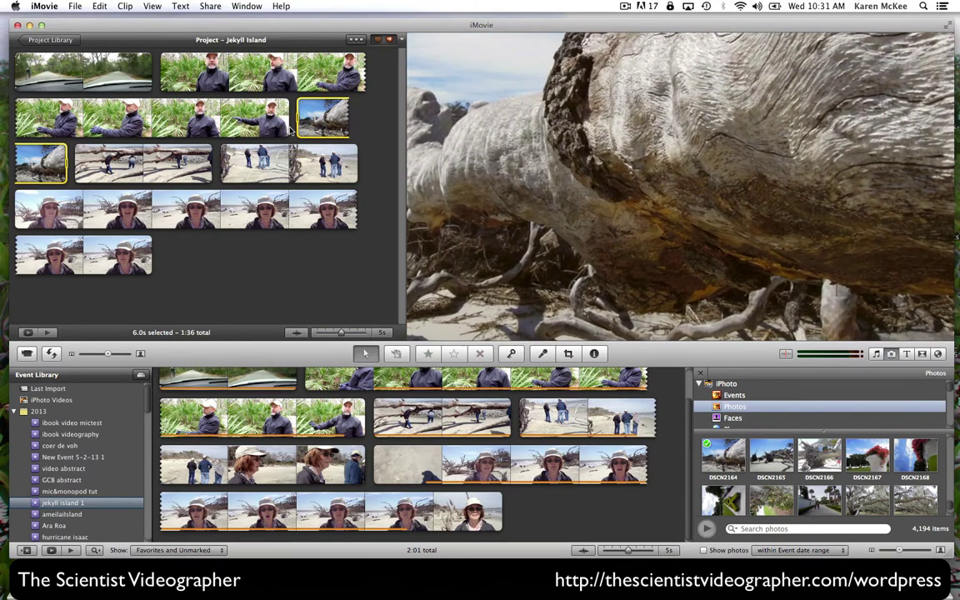